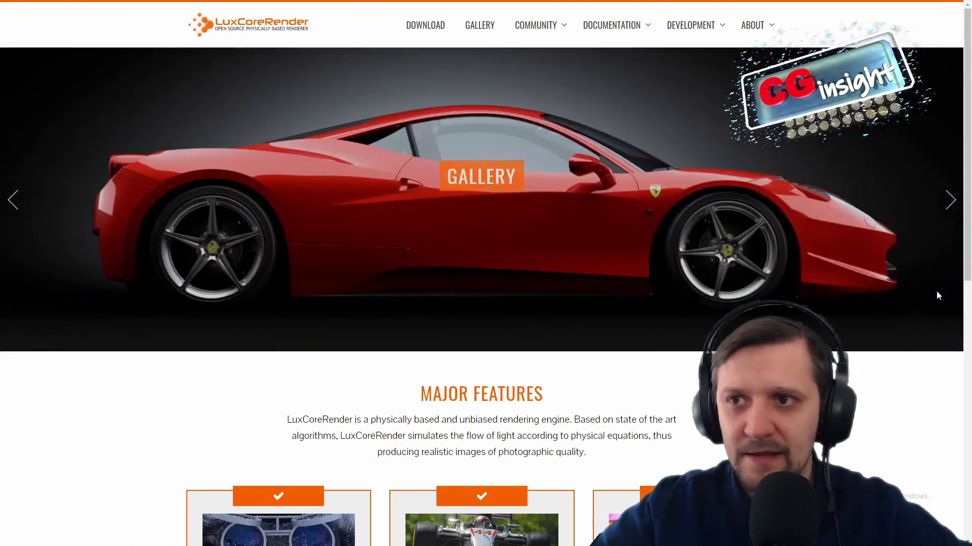
Step: Read through the Major Features section of the LuxCoreRender home page, including rendering, computing, licensing and advanced features
{"action": "scroll", "coordinate": [546, 287], "scroll_direction": "down", "scroll_amount": 9}
{"action": "scroll", "coordinate": [770, 271], "scroll_direction": "up", "scroll_amount": 2}
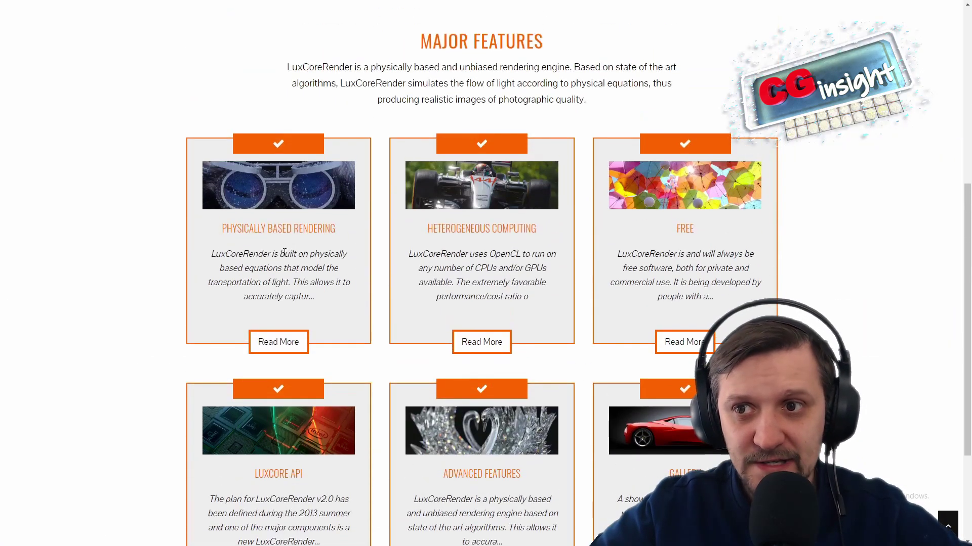
{"action": "left_click_drag", "start_coordinate": [226, 229], "coordinate": [335, 230]}
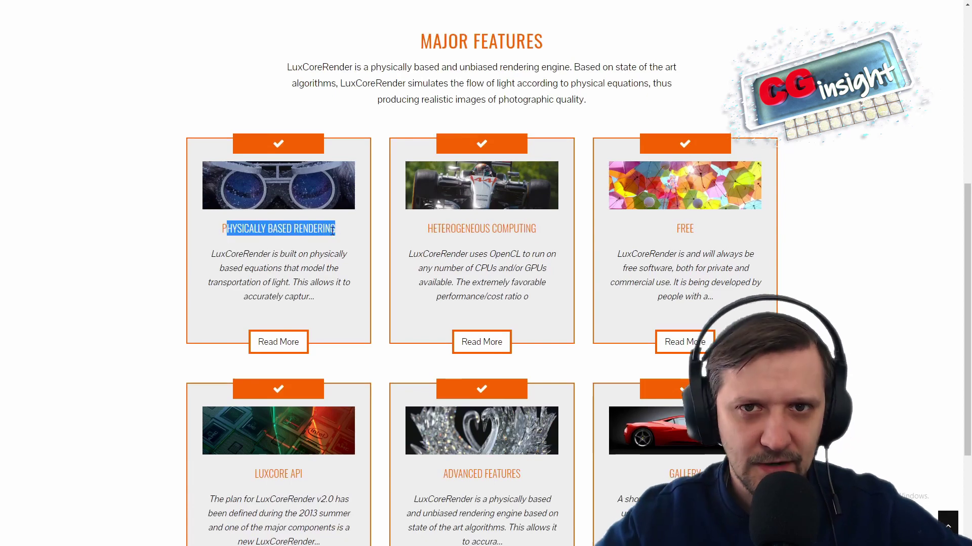
{"action": "left_click", "coordinate": [426, 232]}
{"action": "left_click_drag", "start_coordinate": [427, 231], "coordinate": [540, 236]}
{"action": "left_click_drag", "start_coordinate": [677, 229], "coordinate": [703, 238]}
{"action": "scroll", "coordinate": [746, 263], "scroll_direction": "down", "scroll_amount": 3}
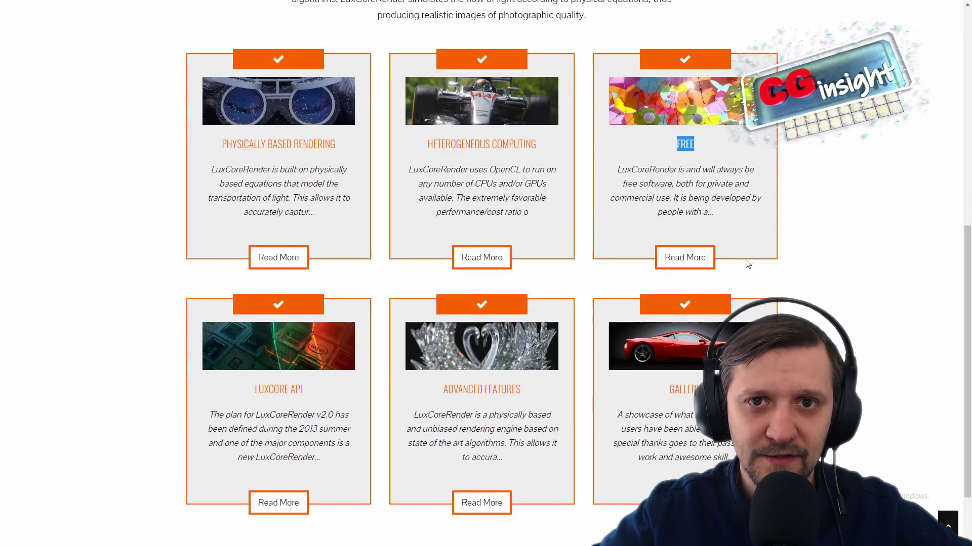
{"action": "left_click_drag", "start_coordinate": [441, 309], "coordinate": [526, 319]}
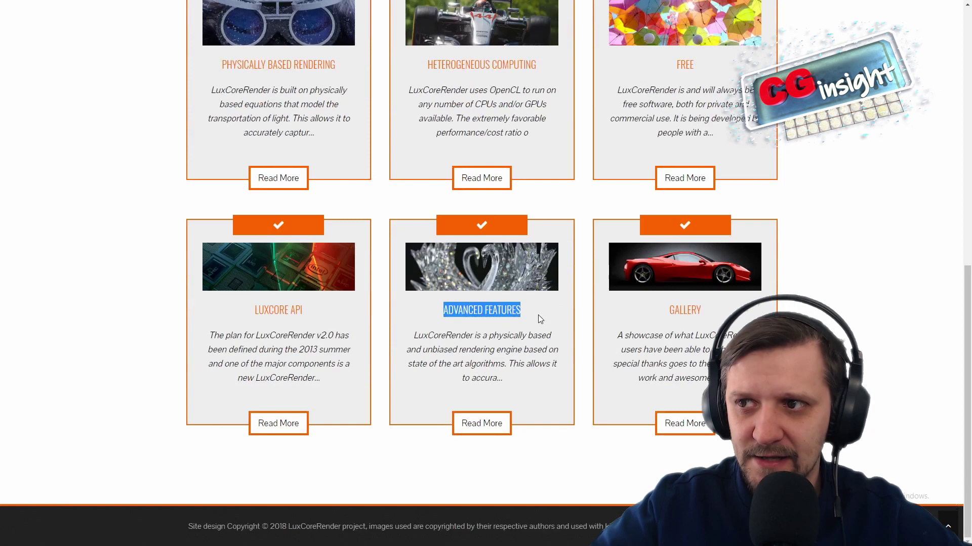
{"action": "scroll", "coordinate": [839, 180], "scroll_direction": "up", "scroll_amount": 10}
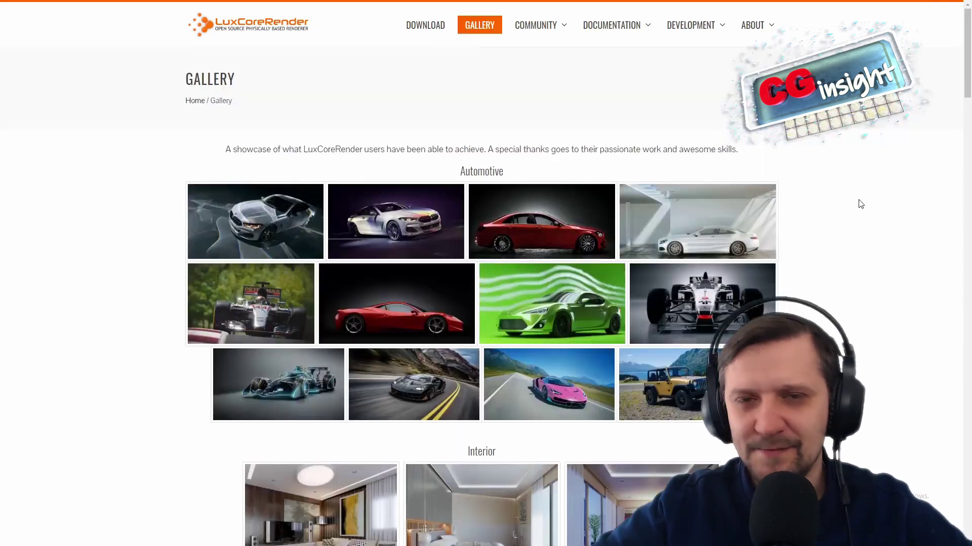
Step: View the San Pedro Project image from the gallery's Interior section, followed by San Pedro Bedroom
{"action": "scroll", "coordinate": [860, 203], "scroll_direction": "down", "scroll_amount": 5}
{"action": "left_click", "coordinate": [384, 250]}
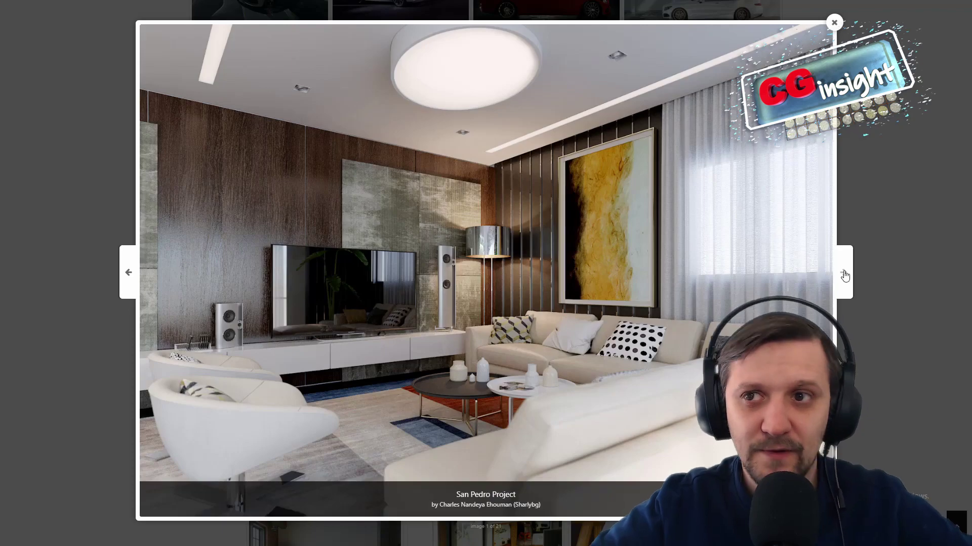
{"action": "left_click", "coordinate": [843, 272]}
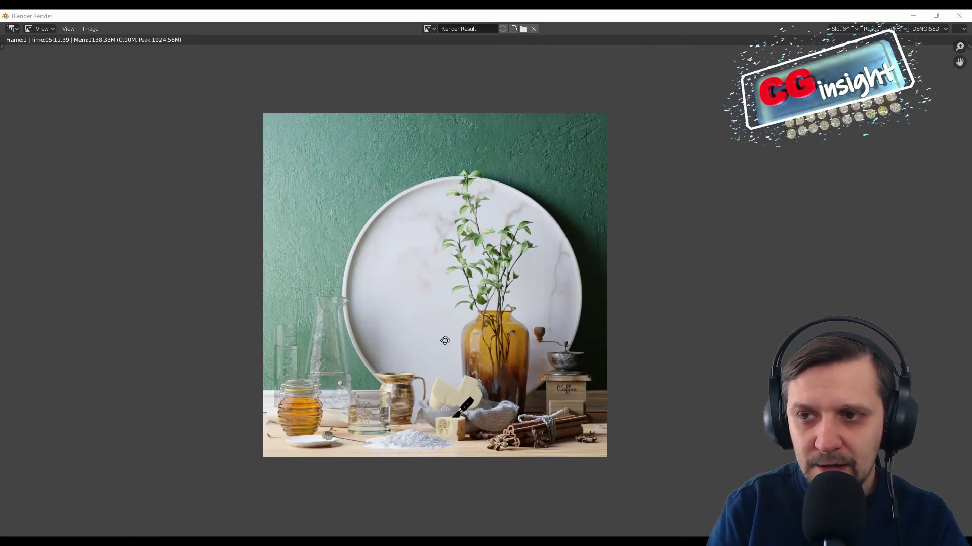
Step: Switch to Blender's render window, enlarge the still-life render and show its LuxCore denoiser and statistics information
{"action": "middle_click_drag", "start_coordinate": [445, 340], "coordinate": [537, 337]}
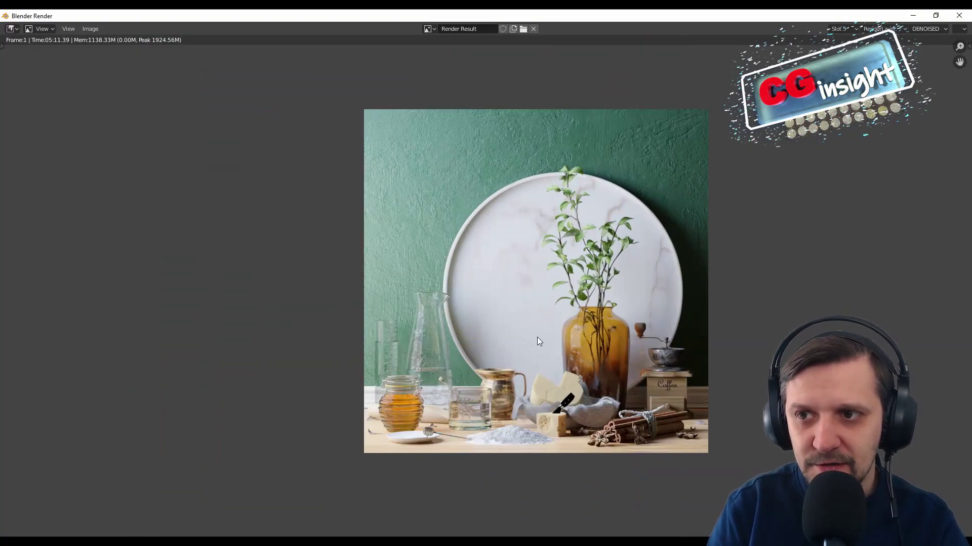
{"action": "scroll", "coordinate": [537, 336], "scroll_direction": "up", "scroll_amount": 1}
{"action": "middle_click_drag", "start_coordinate": [585, 280], "coordinate": [488, 297]}
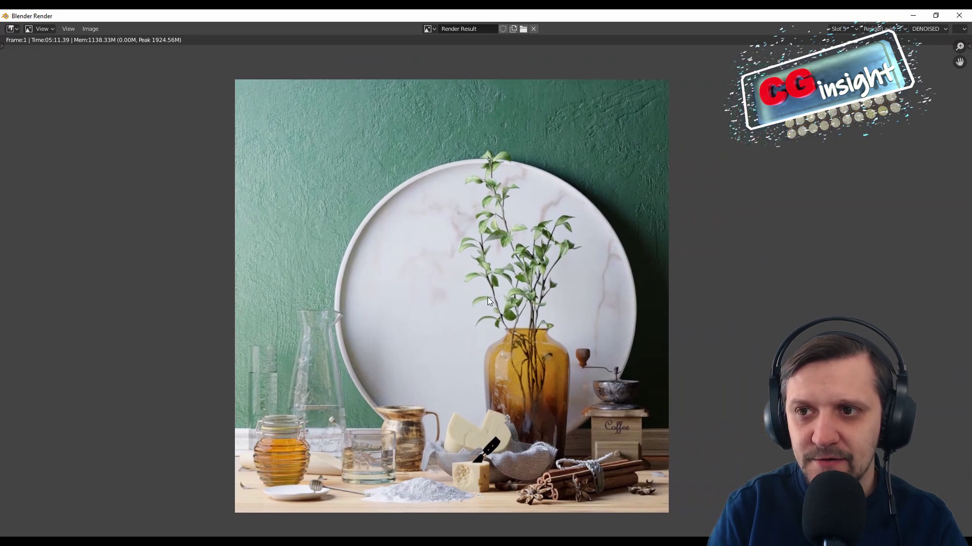
{"action": "left_click", "coordinate": [967, 49]}
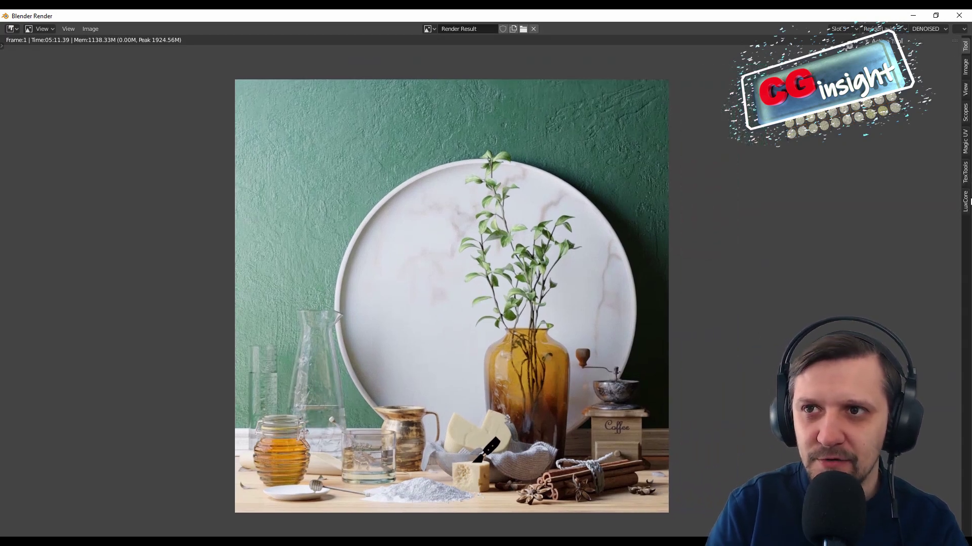
{"action": "left_click", "coordinate": [966, 201]}
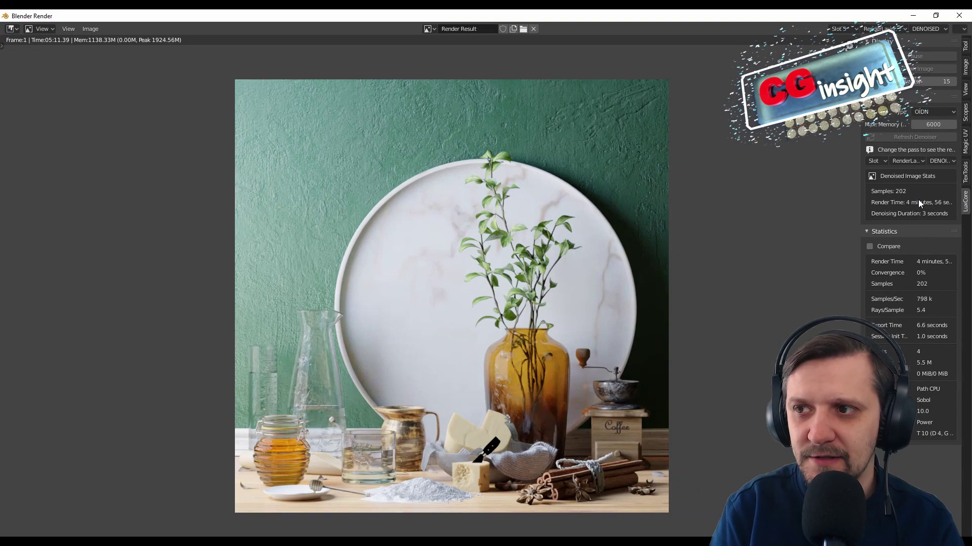
Step: Display the Combined pass of the render and examine the noise on the leaves, marble plate and wall
{"action": "left_click", "coordinate": [939, 29]}
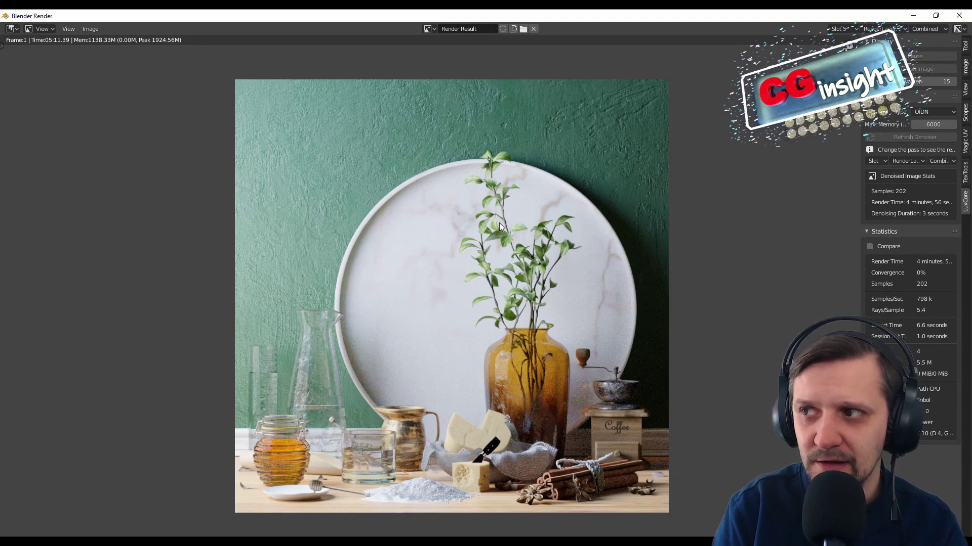
{"action": "scroll", "coordinate": [500, 226], "scroll_direction": "up", "scroll_amount": 3}
{"action": "middle_click_drag", "start_coordinate": [460, 215], "coordinate": [493, 234]}
{"action": "scroll", "coordinate": [491, 230], "scroll_direction": "up", "scroll_amount": 4}
{"action": "middle_click_drag", "start_coordinate": [593, 225], "coordinate": [430, 375]}
{"action": "middle_click_drag", "start_coordinate": [628, 341], "coordinate": [233, 403]}
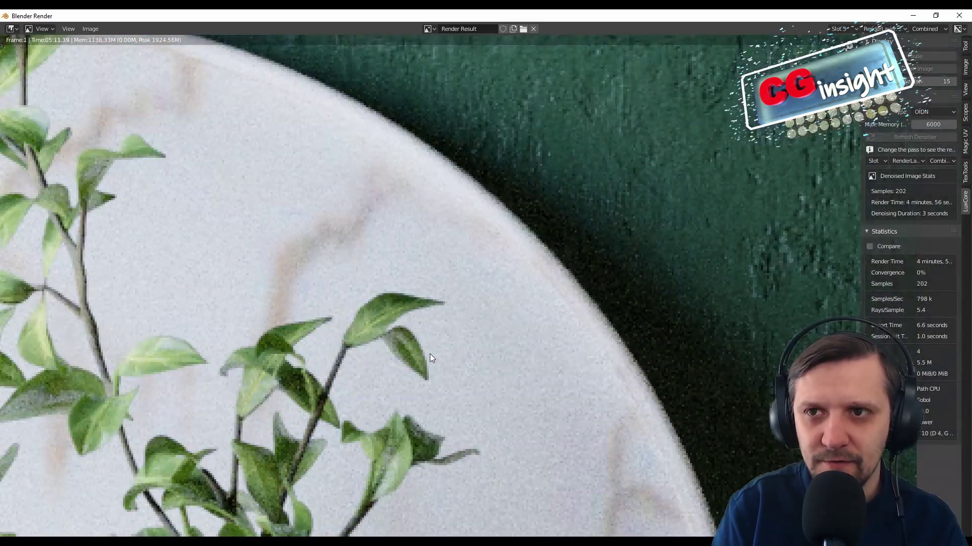
{"action": "scroll", "coordinate": [441, 344], "scroll_direction": "down", "scroll_amount": 4}
{"action": "scroll", "coordinate": [585, 299], "scroll_direction": "up", "scroll_amount": 4}
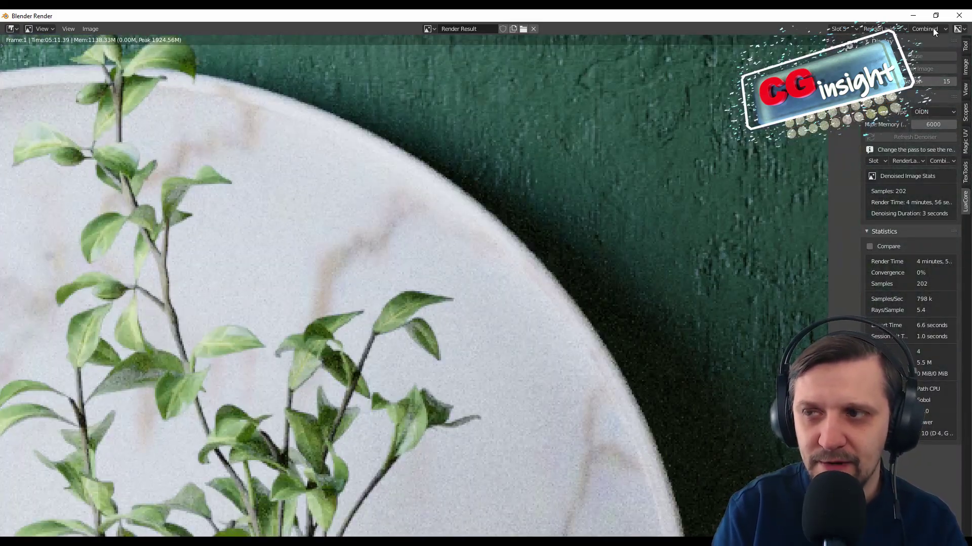
Step: Display the DENOISED pass and inspect the plate, vase and tabletop objects up close
{"action": "left_click", "coordinate": [924, 65]}
{"action": "scroll", "coordinate": [566, 236], "scroll_direction": "down", "scroll_amount": 3}
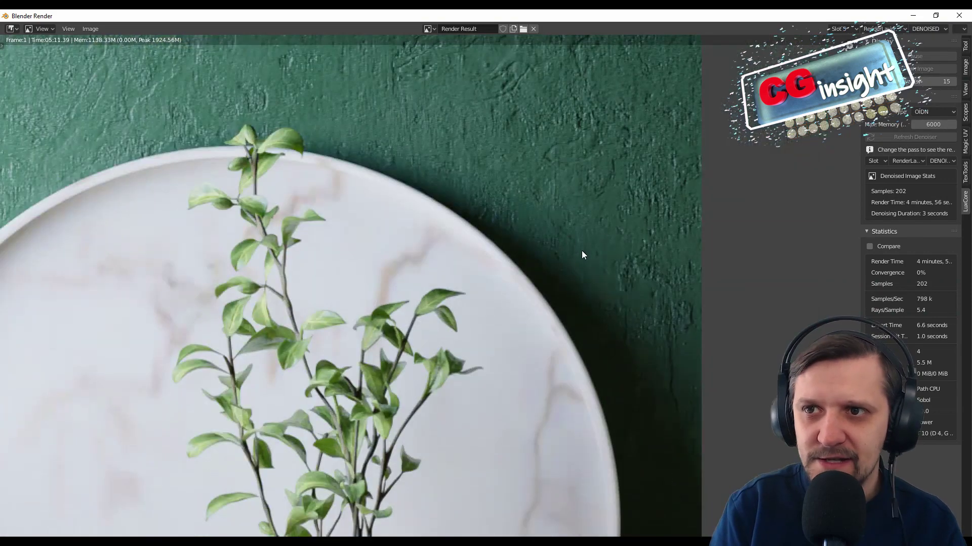
{"action": "scroll", "coordinate": [570, 213], "scroll_direction": "down", "scroll_amount": 1}
{"action": "middle_click_drag", "start_coordinate": [497, 121], "coordinate": [673, 234]}
{"action": "middle_click_drag", "start_coordinate": [390, 292], "coordinate": [386, 116]}
{"action": "scroll", "coordinate": [564, 229], "scroll_direction": "down", "scroll_amount": 1}
{"action": "middle_click_drag", "start_coordinate": [564, 229], "coordinate": [560, 123]}
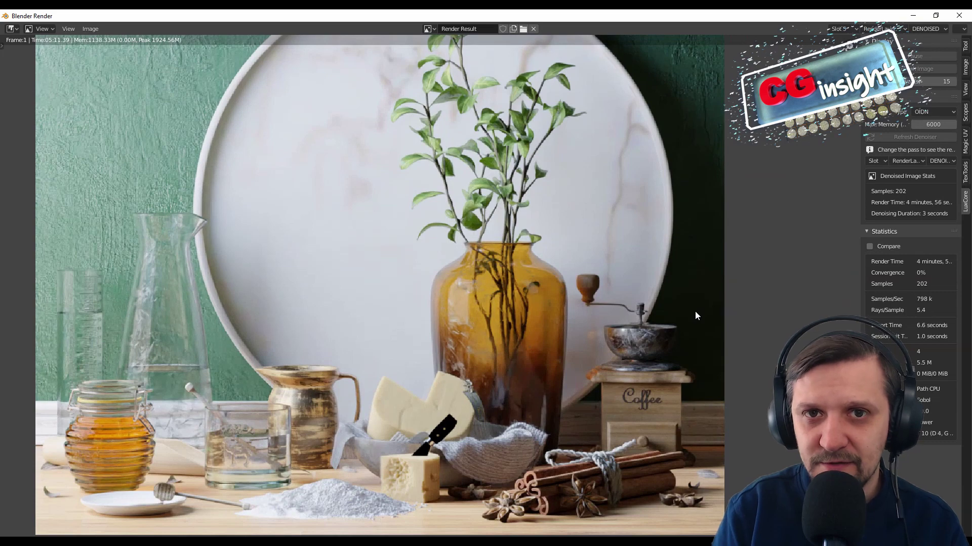
{"action": "scroll", "coordinate": [695, 310], "scroll_direction": "down", "scroll_amount": 2}
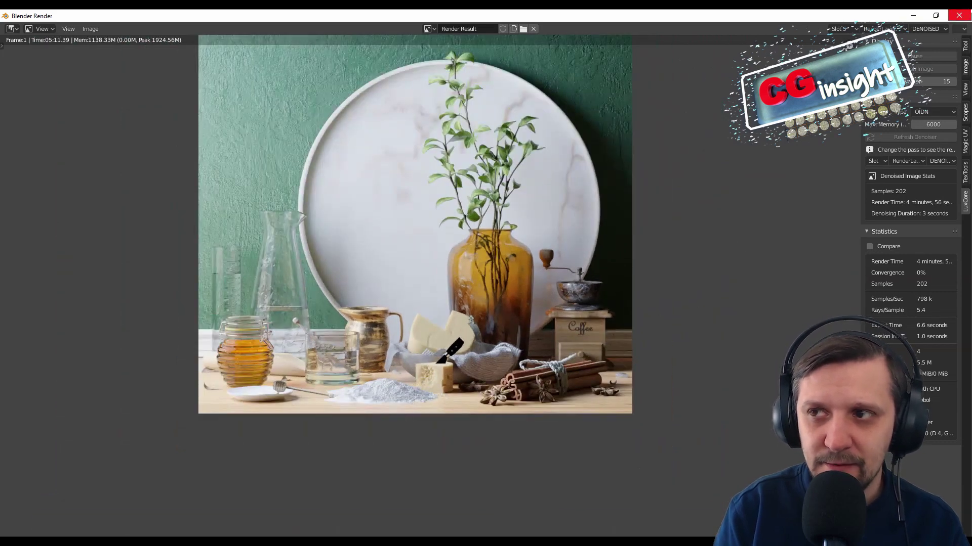
Step: Close the render window and switch the camera viewport to rendered shading
{"action": "left_click", "coordinate": [959, 16]}
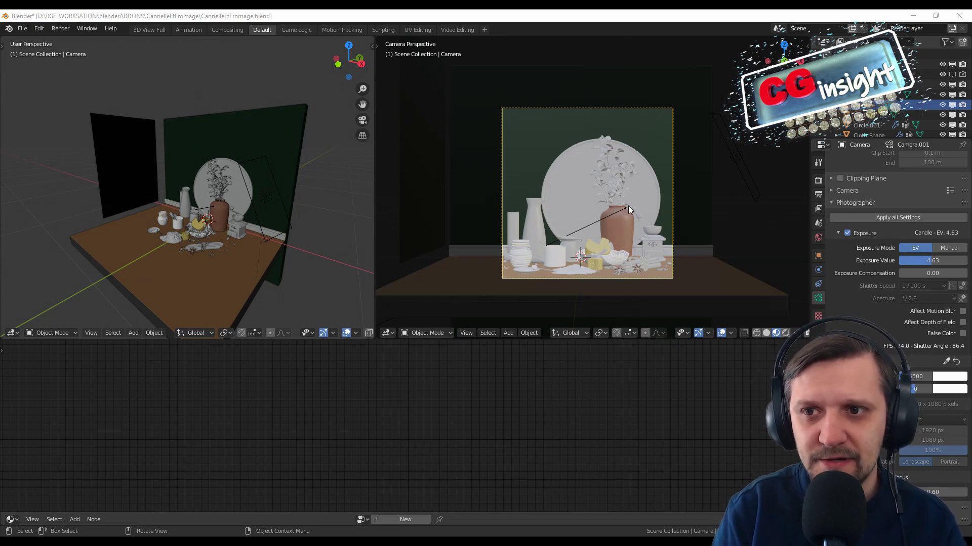
{"action": "scroll", "coordinate": [627, 206], "scroll_direction": "up", "scroll_amount": 2}
{"action": "scroll", "coordinate": [144, 218], "scroll_direction": "up", "scroll_amount": 4}
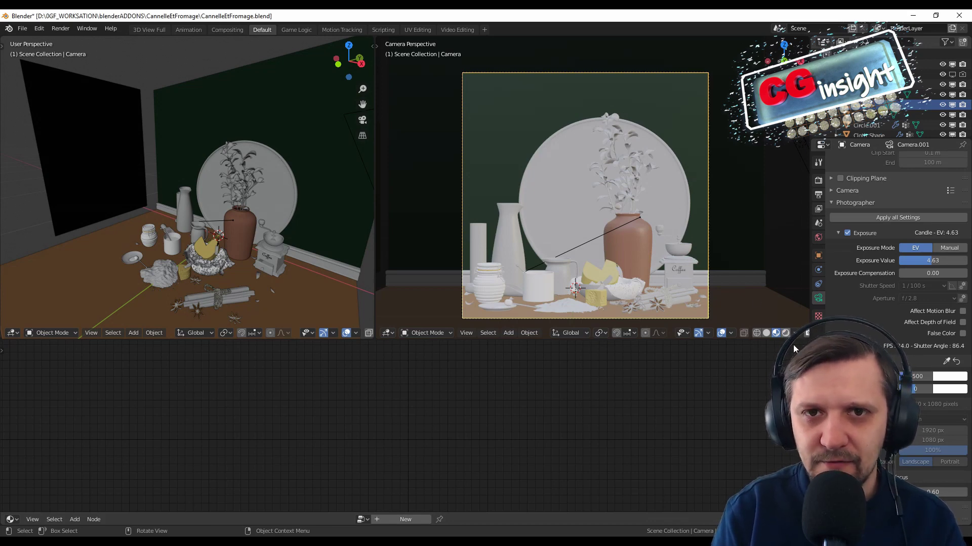
{"action": "left_click", "coordinate": [785, 333]}
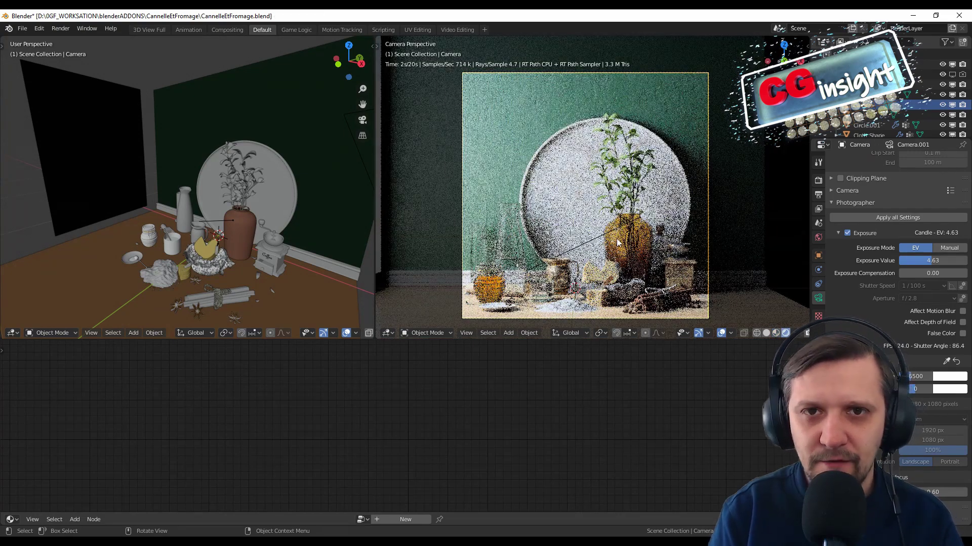
Step: Select the round marble plate and set the Hue in its Marble material nodes to 0.66
{"action": "left_click", "coordinate": [570, 175]}
{"action": "middle_click_drag", "start_coordinate": [402, 446], "coordinate": [464, 427]}
{"action": "scroll", "coordinate": [542, 418], "scroll_direction": "up", "scroll_amount": 4}
{"action": "middle_click_drag", "start_coordinate": [583, 427], "coordinate": [491, 422]}
{"action": "scroll", "coordinate": [491, 421], "scroll_direction": "up", "scroll_amount": 1}
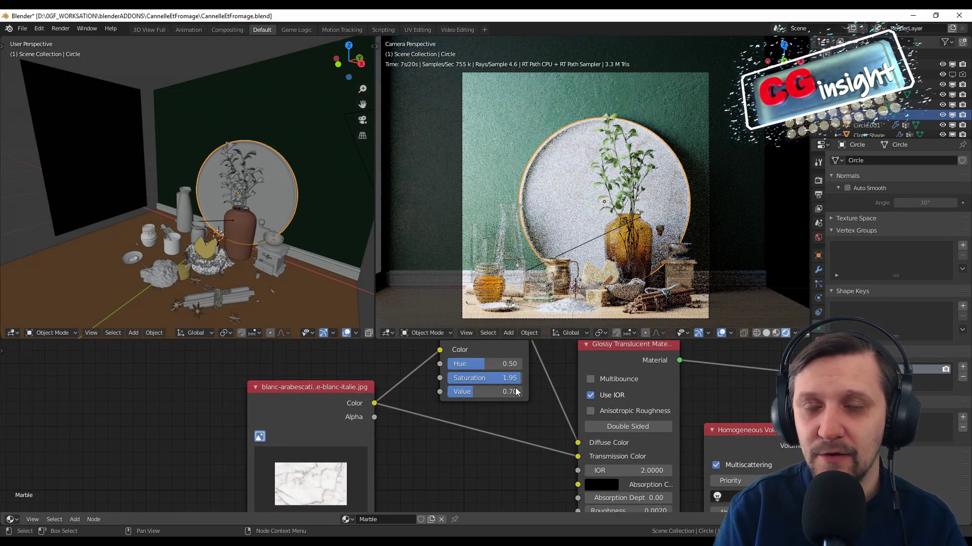
{"action": "left_click_drag", "start_coordinate": [484, 362], "coordinate": [497, 364]}
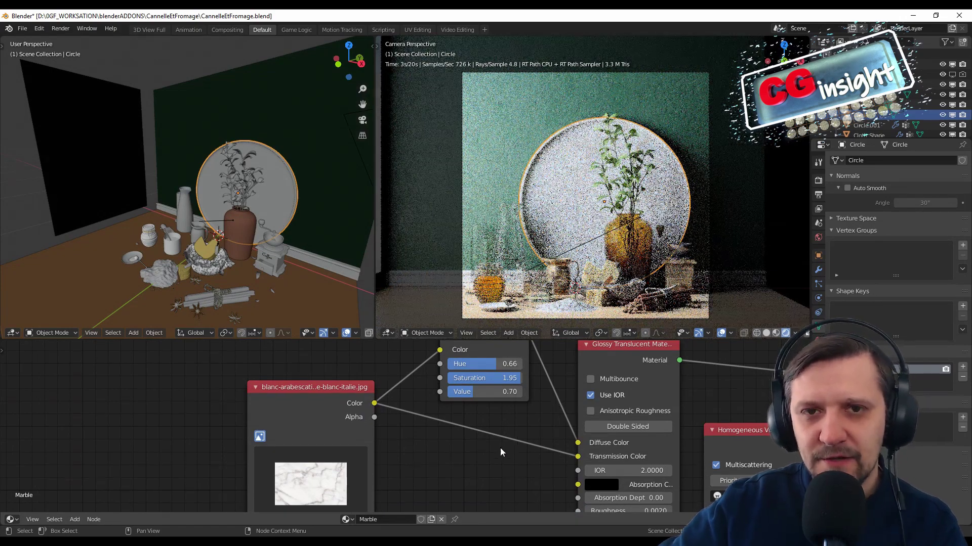
Step: Select the green wall and look over the nodes of its Wall material
{"action": "left_click", "coordinate": [494, 140]}
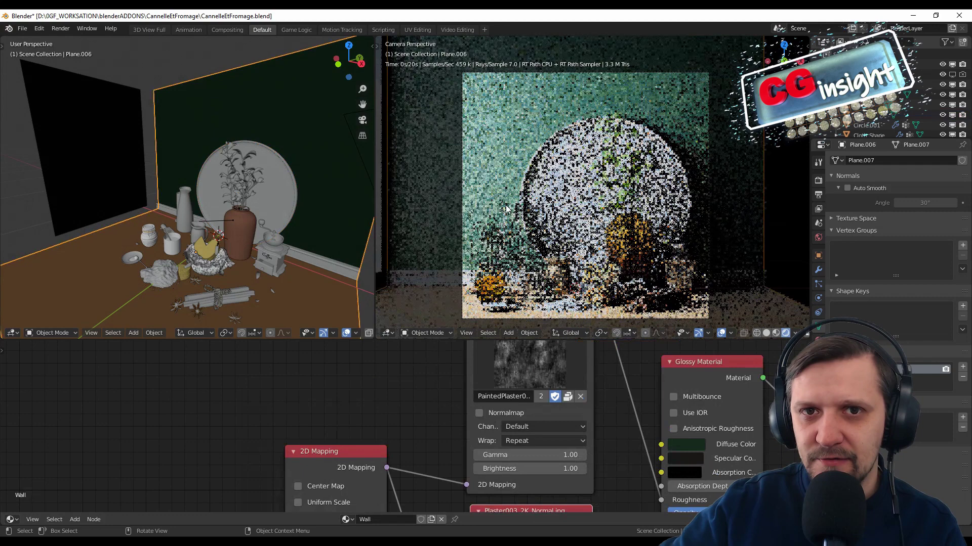
{"action": "middle_click_drag", "start_coordinate": [687, 386], "coordinate": [588, 373]}
{"action": "scroll", "coordinate": [562, 435], "scroll_direction": "down", "scroll_amount": 3}
{"action": "middle_click_drag", "start_coordinate": [557, 460], "coordinate": [596, 380]}
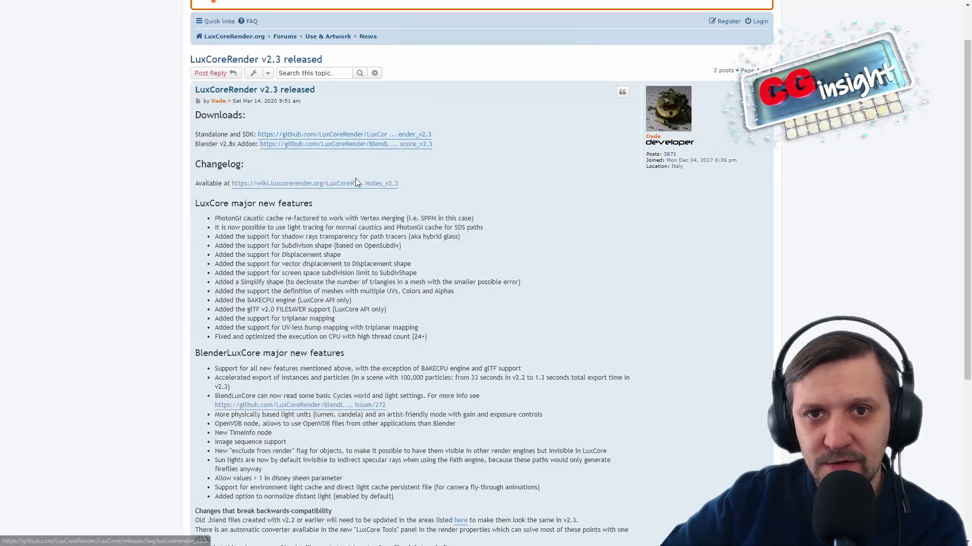
Step: Read the LuxCoreRender v2.3 release post on the forum, covering downloads and the LuxCore and BlendLuxCore major new features
{"action": "scroll", "coordinate": [201, 111], "scroll_direction": "up", "scroll_amount": 1}
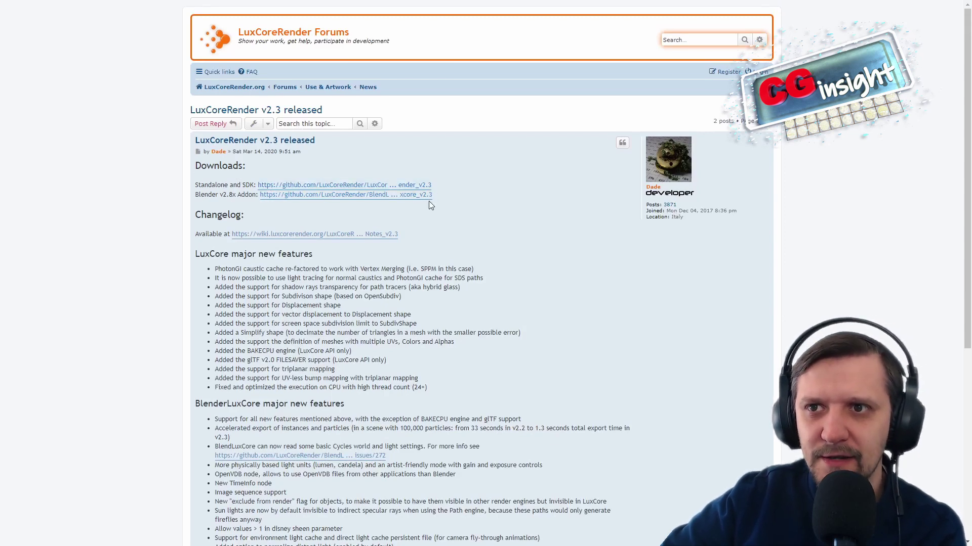
{"action": "scroll", "coordinate": [429, 203], "scroll_direction": "down", "scroll_amount": 1}
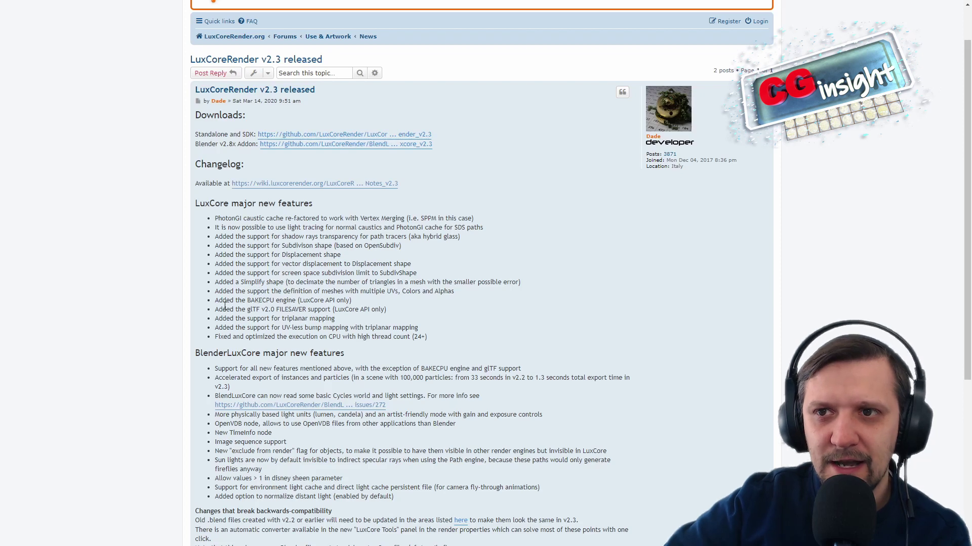
{"action": "scroll", "coordinate": [198, 358], "scroll_direction": "down", "scroll_amount": 2}
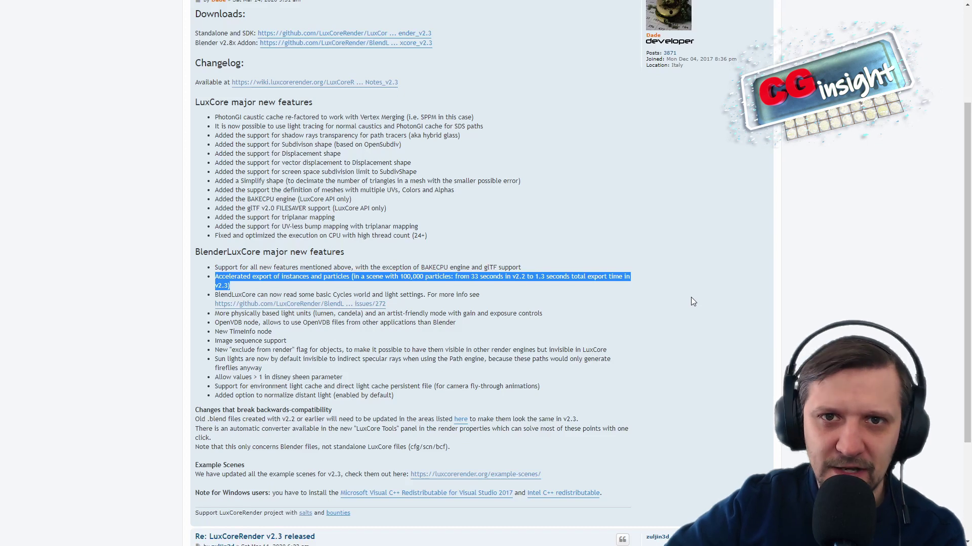
{"action": "scroll", "coordinate": [690, 298], "scroll_direction": "down", "scroll_amount": 1}
{"action": "left_click_drag", "start_coordinate": [215, 272], "coordinate": [234, 274]}
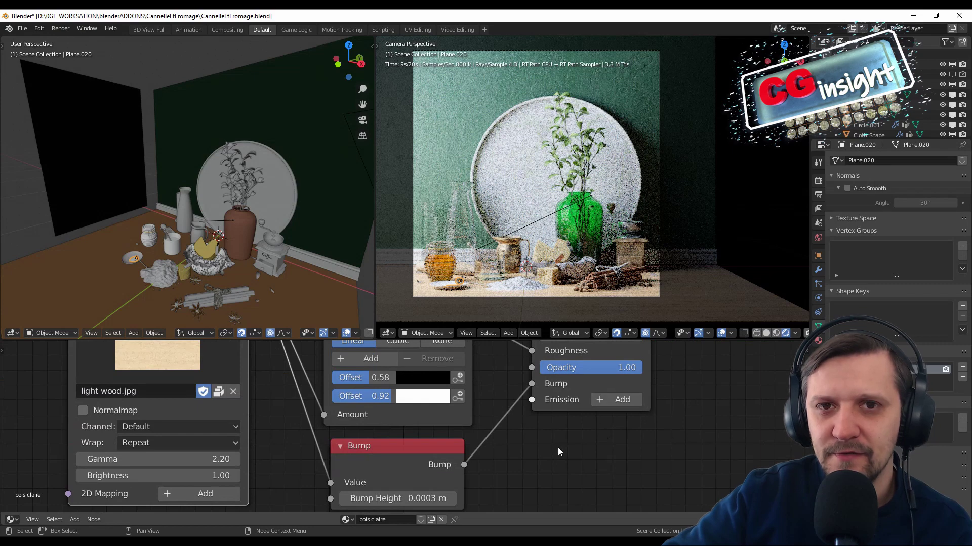
{"action": "middle_click_drag", "start_coordinate": [555, 471], "coordinate": [614, 511]}
{"action": "middle_click_drag", "start_coordinate": [563, 414], "coordinate": [543, 411]}
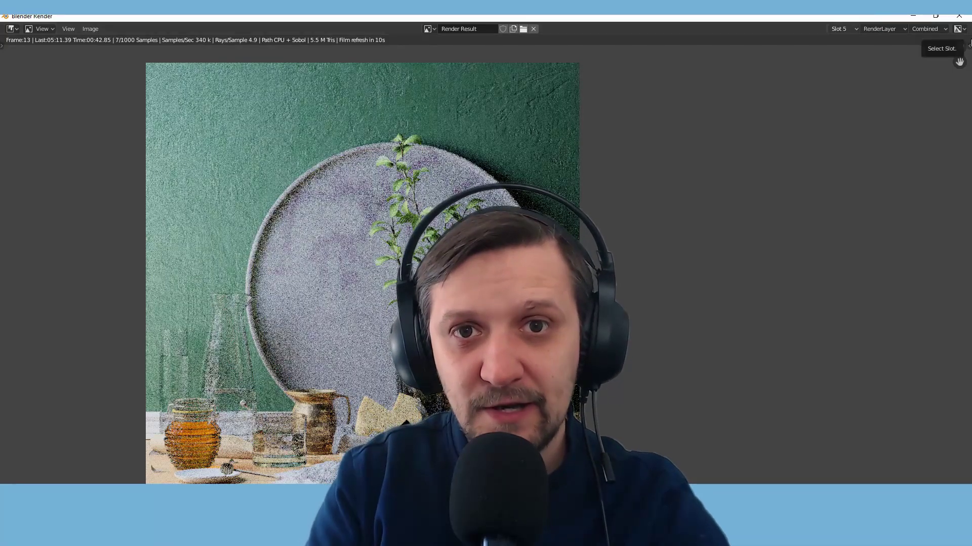
Step: Examine the in-progress render of the still life up close, from the glassware and marble plate to the vase and leaves
{"action": "left_click", "coordinate": [968, 44]}
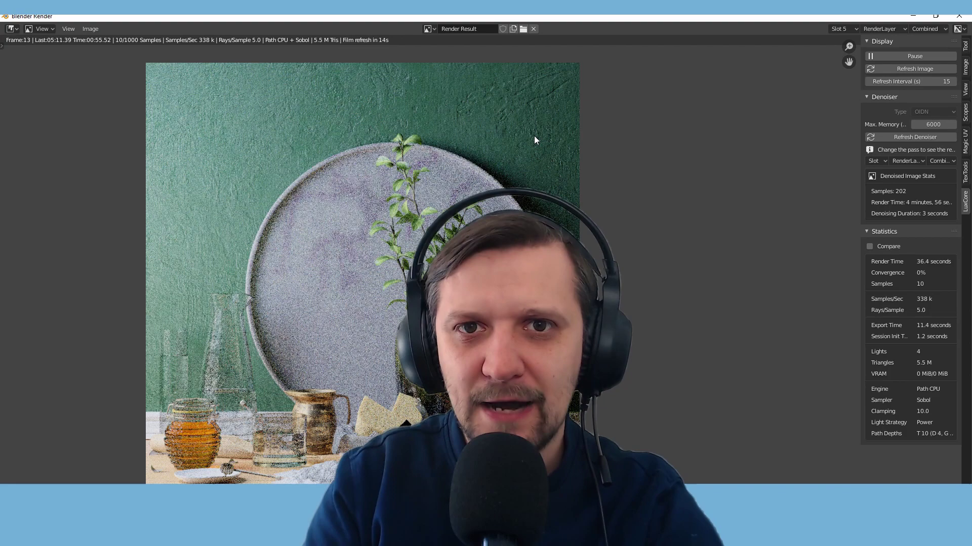
{"action": "scroll", "coordinate": [533, 136], "scroll_direction": "up", "scroll_amount": 2}
{"action": "scroll", "coordinate": [418, 119], "scroll_direction": "down", "scroll_amount": 1}
{"action": "middle_click_drag", "start_coordinate": [569, 126], "coordinate": [437, 78]}
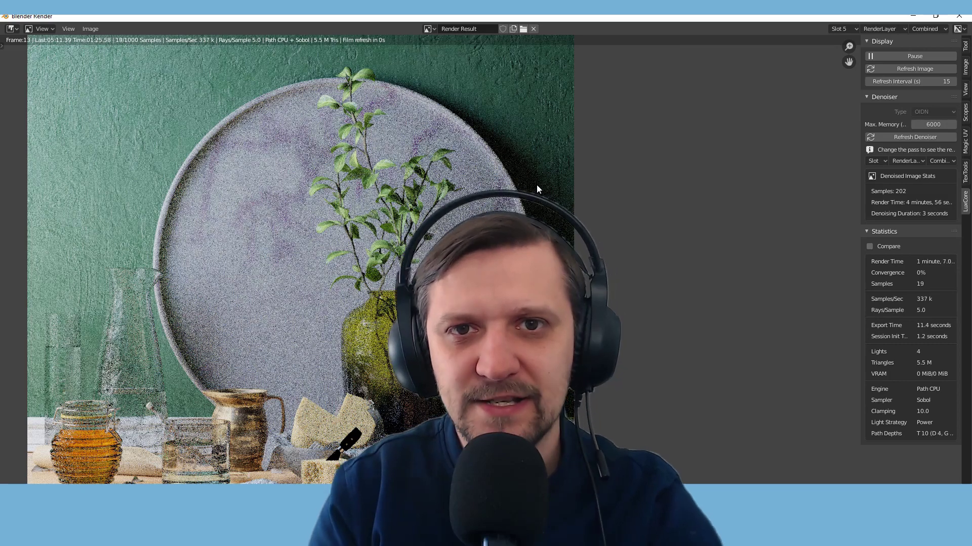
{"action": "middle_click_drag", "start_coordinate": [466, 173], "coordinate": [375, 35]}
{"action": "scroll", "coordinate": [525, 163], "scroll_direction": "up", "scroll_amount": 2}
{"action": "scroll", "coordinate": [525, 163], "scroll_direction": "down", "scroll_amount": 2}
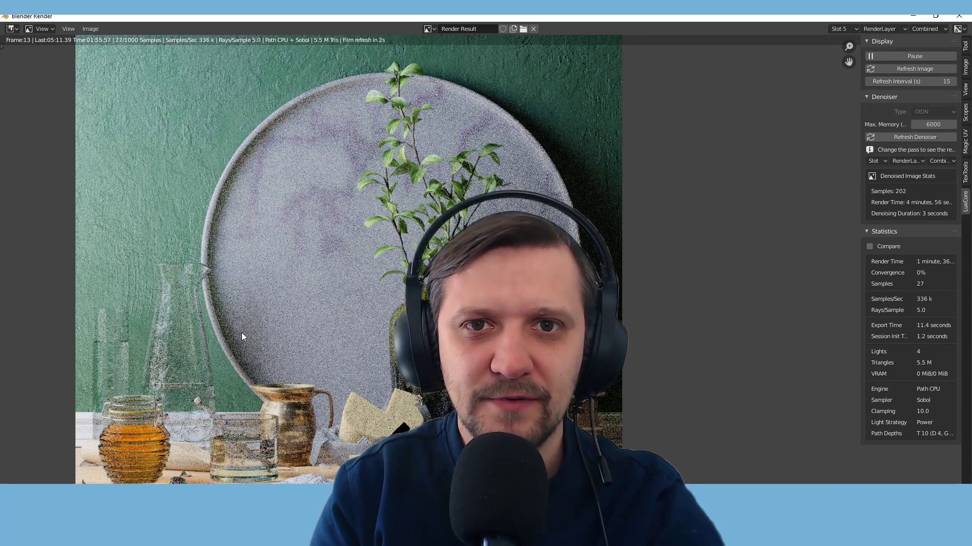
{"action": "middle_click_drag", "start_coordinate": [410, 227], "coordinate": [391, 213]}
{"action": "scroll", "coordinate": [392, 212], "scroll_direction": "up", "scroll_amount": 1}
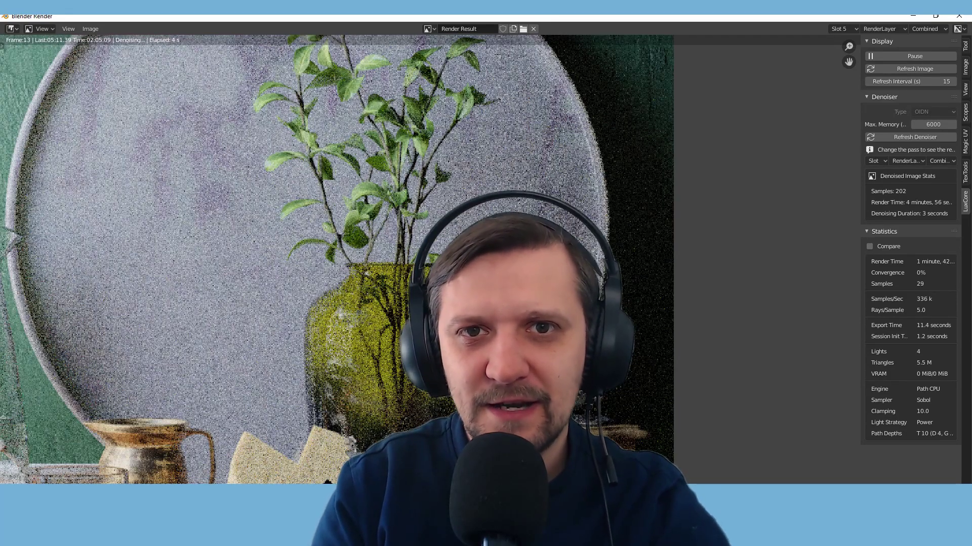
{"action": "scroll", "coordinate": [366, 166], "scroll_direction": "down", "scroll_amount": 1}
{"action": "scroll", "coordinate": [367, 166], "scroll_direction": "up", "scroll_amount": 1}
Step: Display the DENOISED pass of the new render
{"action": "left_click", "coordinate": [931, 29]}
{"action": "left_click", "coordinate": [926, 63]}
{"action": "middle_click_drag", "start_coordinate": [741, 217], "coordinate": [820, 217]}
Step: Examine the denoised render at several fractional zoom levels
{"action": "left_click", "coordinate": [68, 29]}
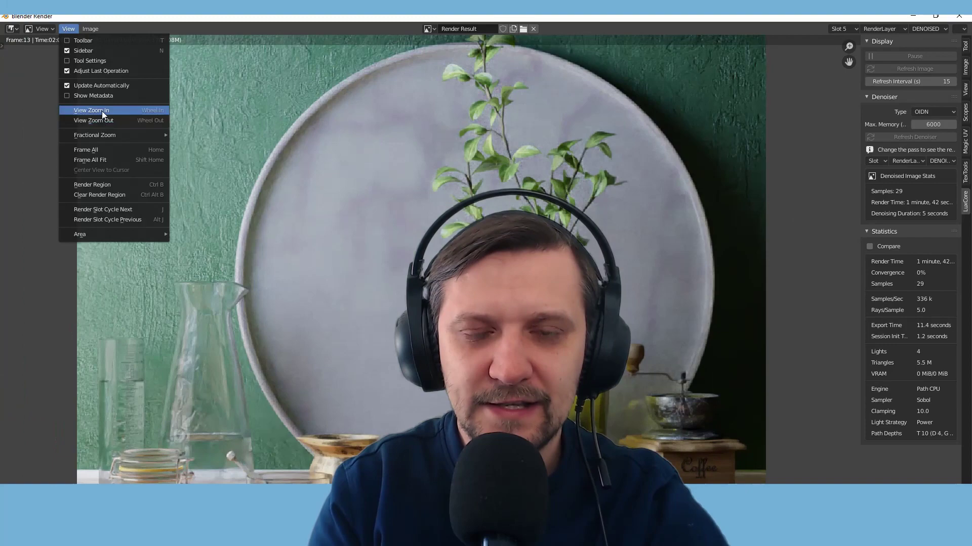
{"action": "left_click", "coordinate": [212, 169]}
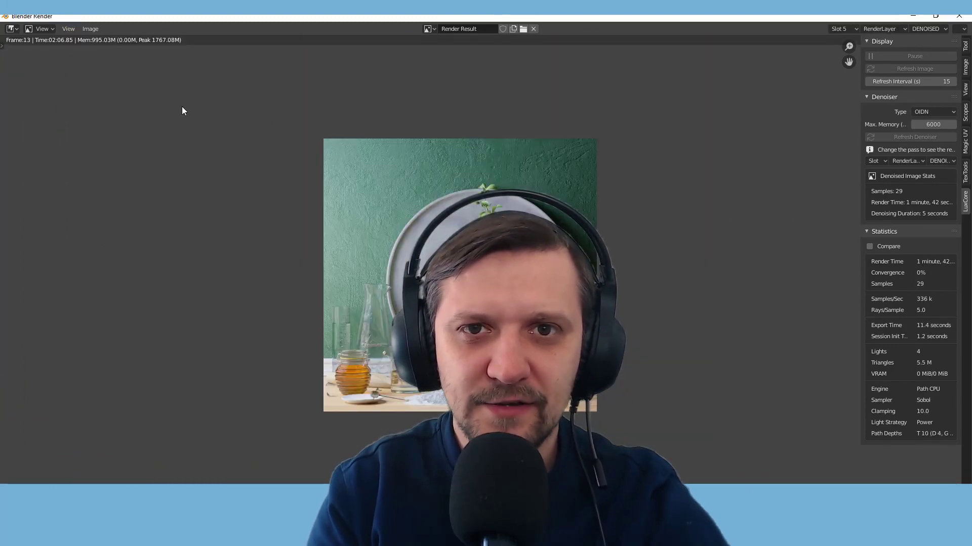
{"action": "key", "text": "ctrl+KP_2"}
{"action": "key", "text": "KP_2"}
{"action": "key", "text": "ctrl+KP_2"}
{"action": "key", "text": "KP_1"}
{"action": "middle_click_drag", "start_coordinate": [577, 302], "coordinate": [352, 319]}
{"action": "key", "text": "ctrl+KP_2"}
{"action": "scroll", "coordinate": [353, 323], "scroll_direction": "down", "scroll_amount": 6}
{"action": "key", "text": "KP_2"}
{"action": "key", "text": "KP_1"}
{"action": "key", "text": "ctrl+KP_2"}
{"action": "middle_click_drag", "start_coordinate": [442, 326], "coordinate": [346, 149]}
{"action": "key", "text": "KP_1"}
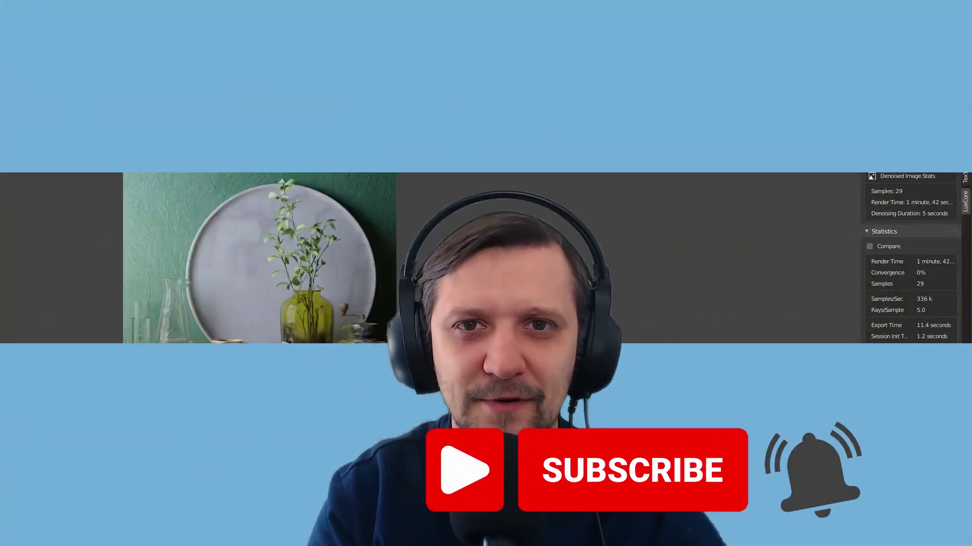